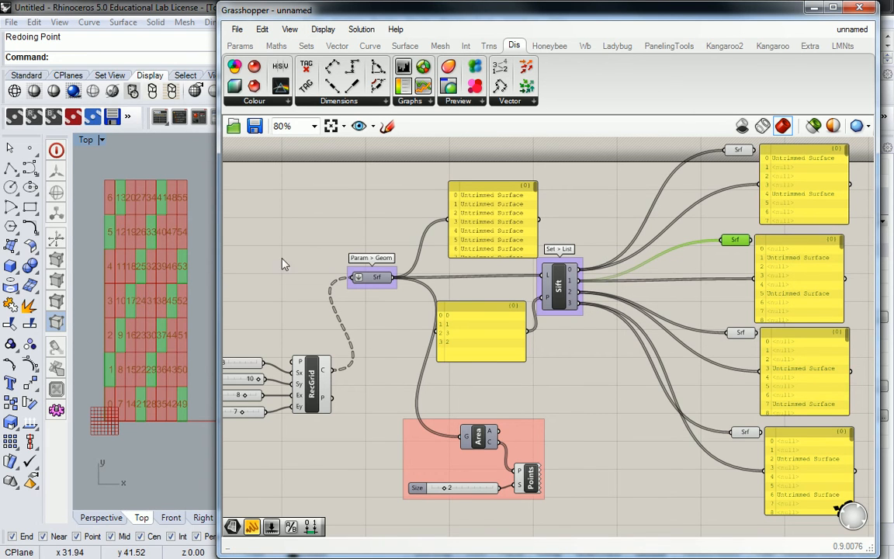
- Add a List Length component near the Surface parameter and feed the parameter's surfaces into it
right_click_drag(353, 281, 409, 279)
mouse_move(433, 282)
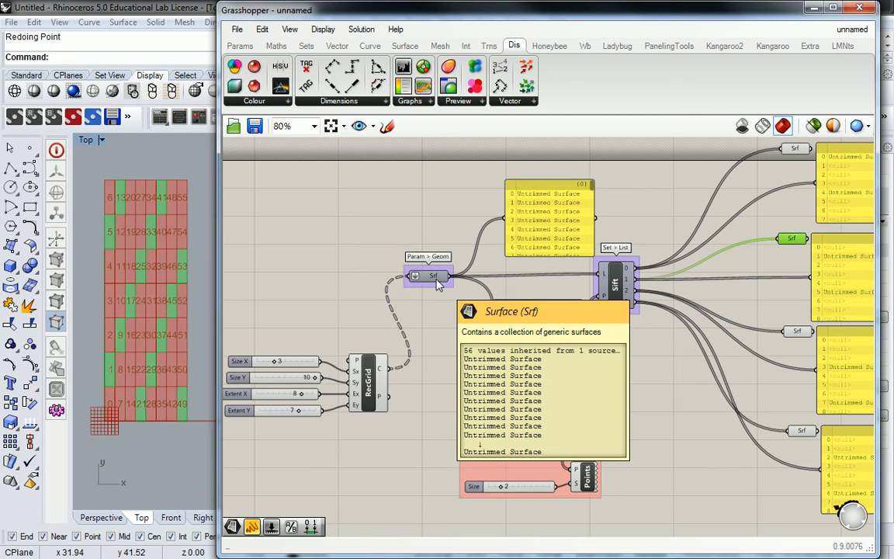
left_click(306, 46)
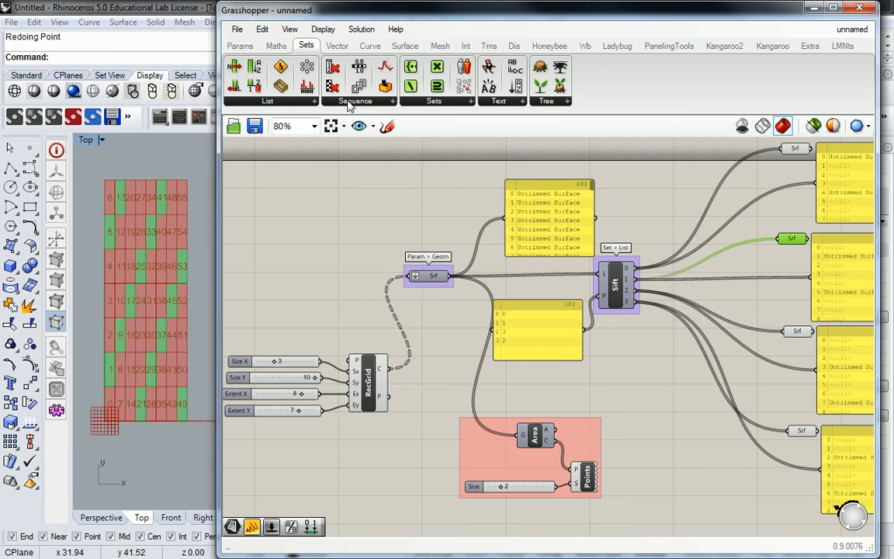
left_click(278, 101)
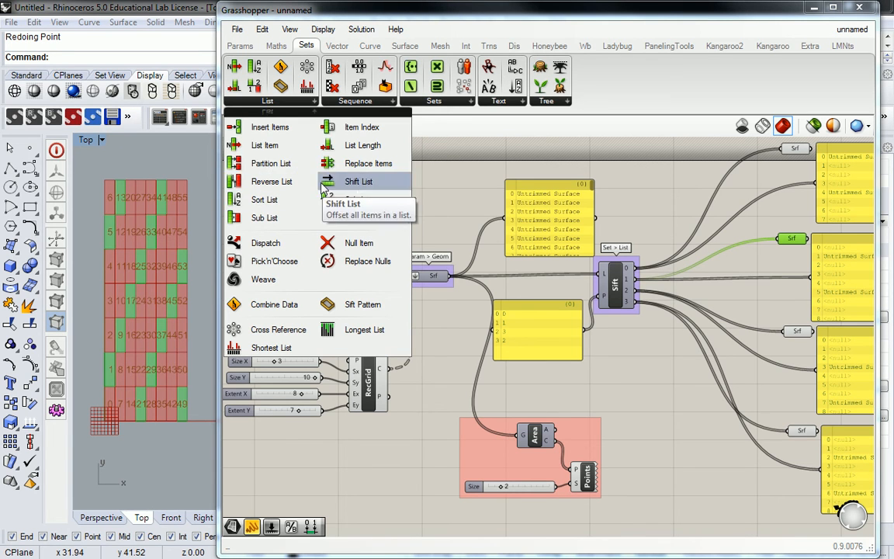
left_click_drag(342, 146, 462, 316)
mouse_move(473, 315)
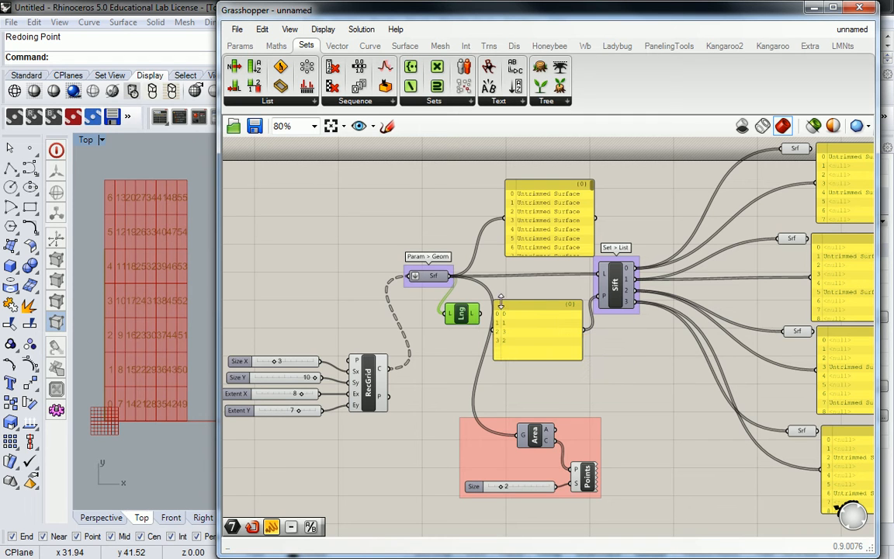
left_click(393, 198)
- Add a Repeat Data component between the number pattern panel and Sift, in a group labelled "Set > Seq"
mouse_move(516, 330)
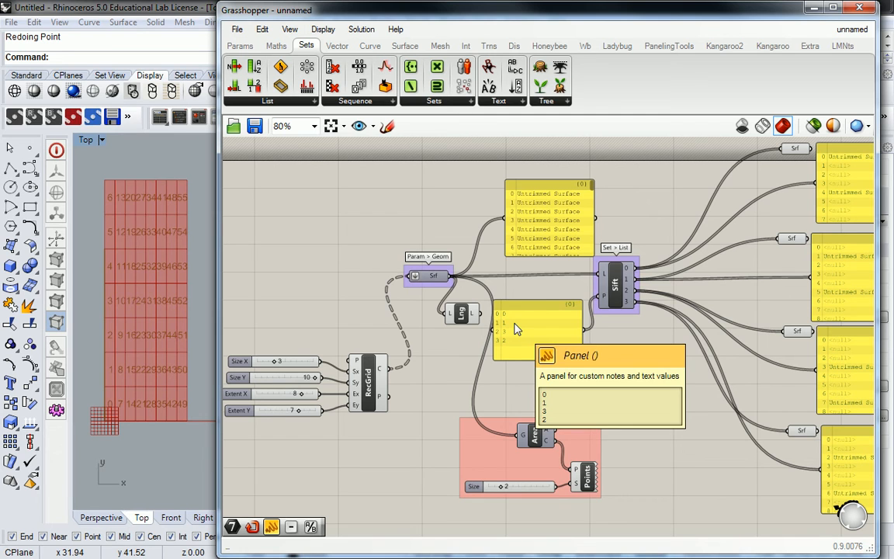
left_click(328, 99)
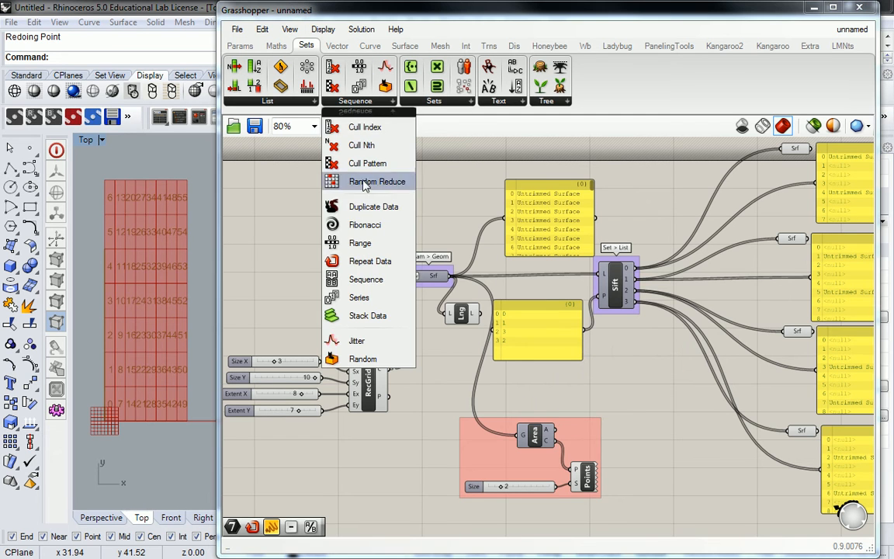
left_click_drag(341, 262, 479, 296)
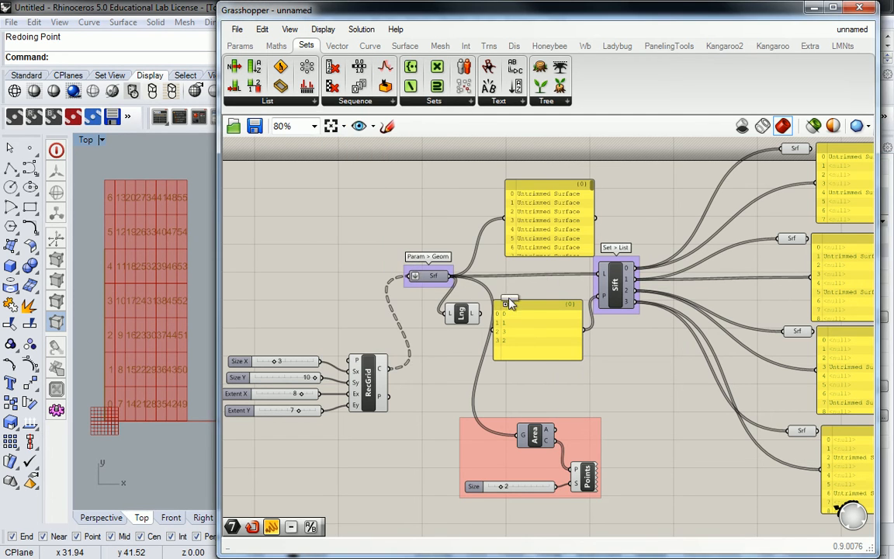
left_click(553, 313)
left_click_drag(553, 313, 547, 283)
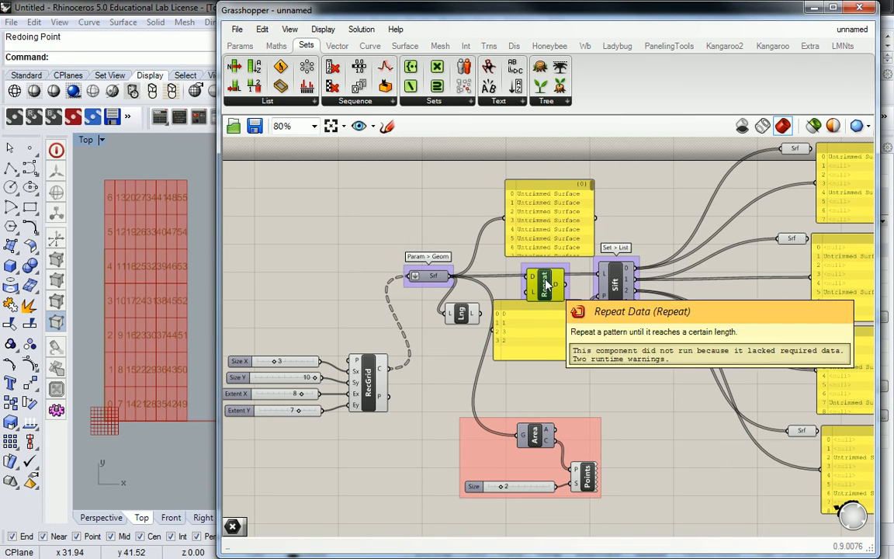
right_click(567, 272)
type("Set > Seq")
key("Return")
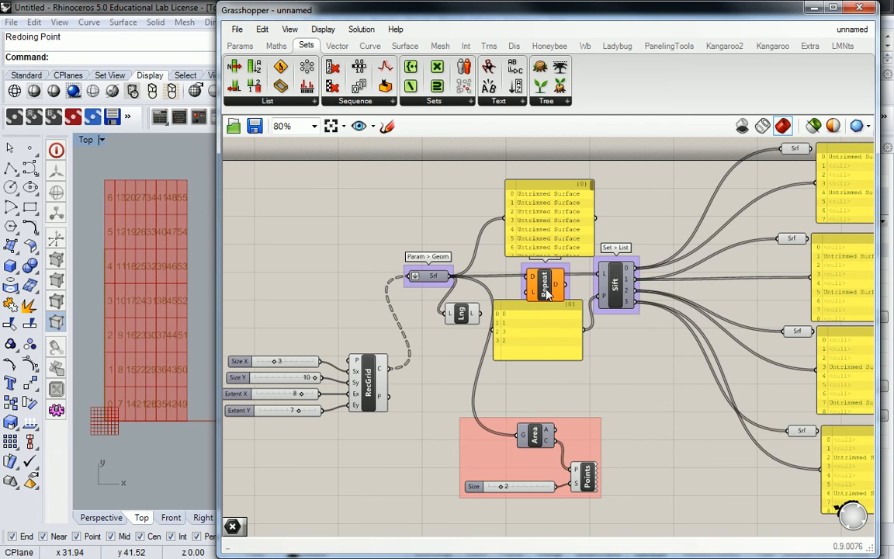
- Make room around Repeat Data, and connect the number pattern panel to its Data input and List Length to its Length input
scroll(550, 291, "up", 2)
left_click_drag(554, 333, 557, 382)
left_click_drag(550, 276, 521, 325)
left_click_drag(409, 326, 410, 312)
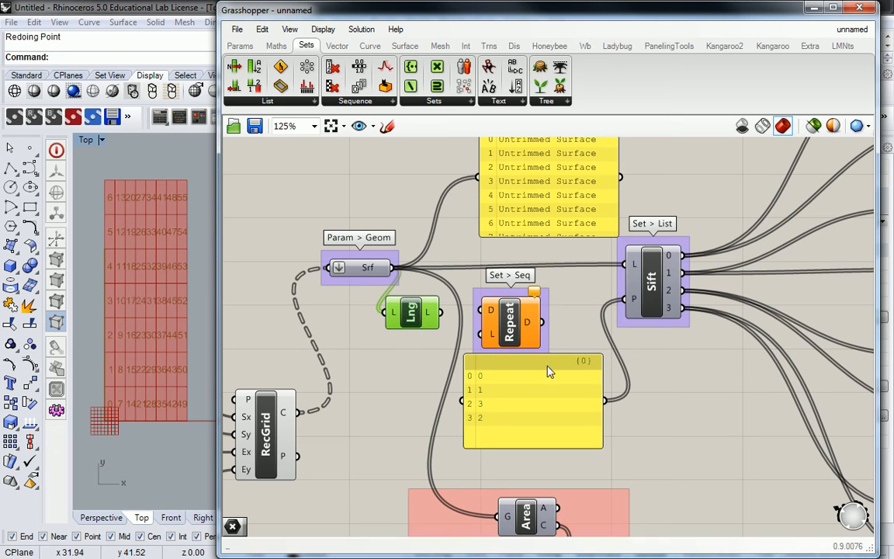
left_click_drag(548, 372, 465, 381)
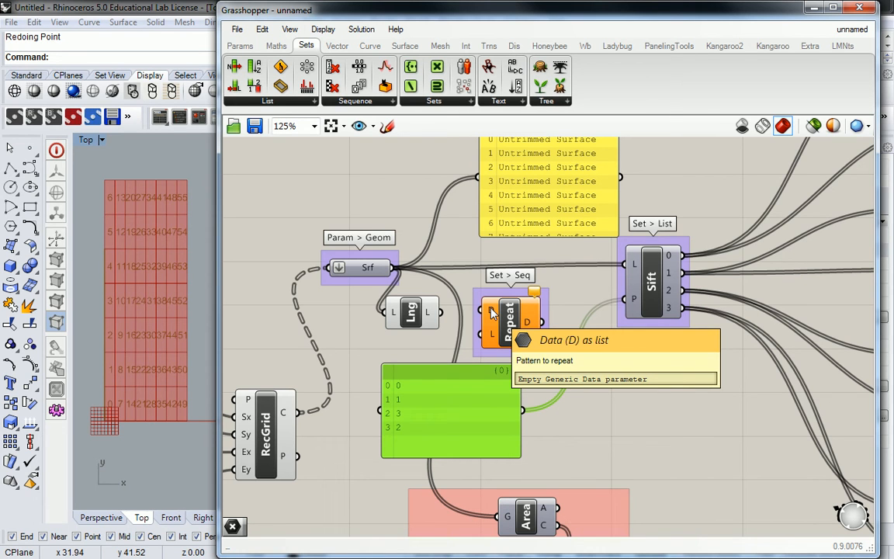
left_click_drag(524, 409, 545, 311)
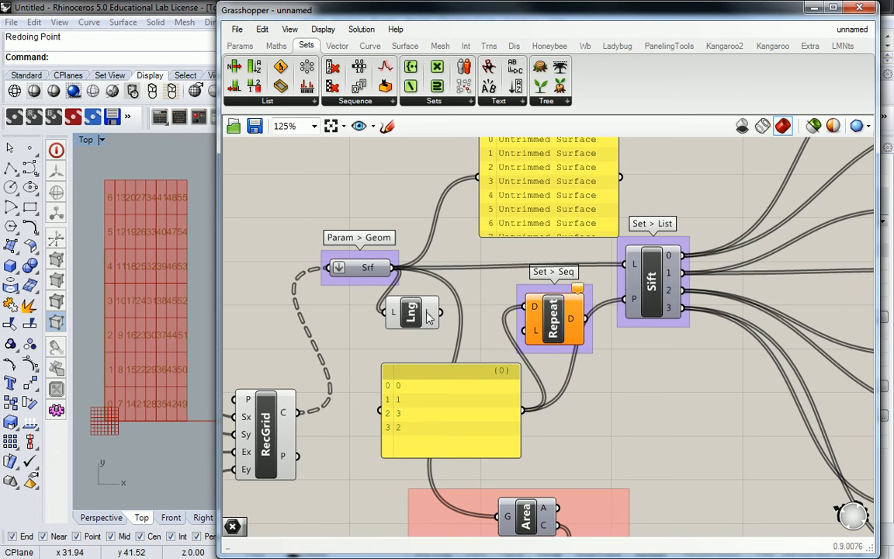
left_click_drag(442, 313, 535, 331)
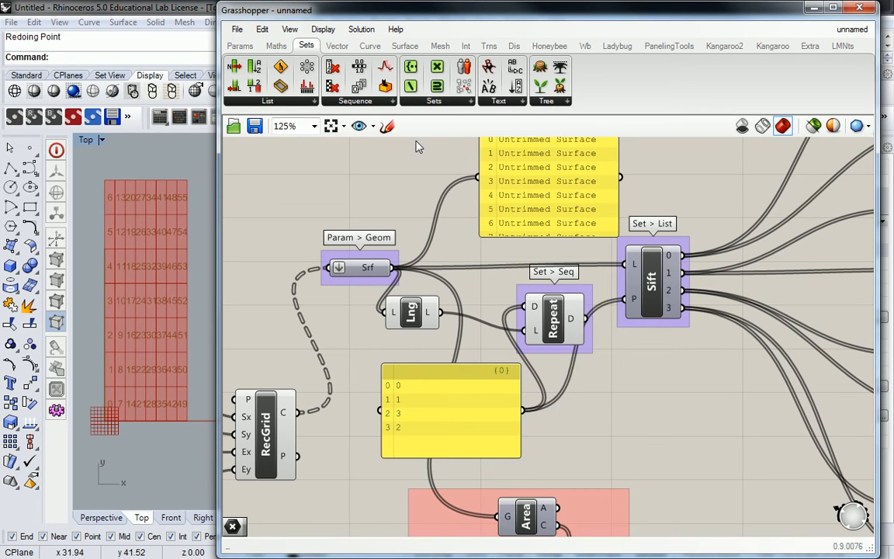
- Copy the number pattern panel, connect Repeat Data's output to the copy and enlarge it to show more values
left_click(484, 384)
left_click_drag(482, 371, 694, 354)
key("ctrl+c")
key("ctrl+v")
left_click_drag(587, 319, 595, 398)
scroll(634, 392, "down", 1)
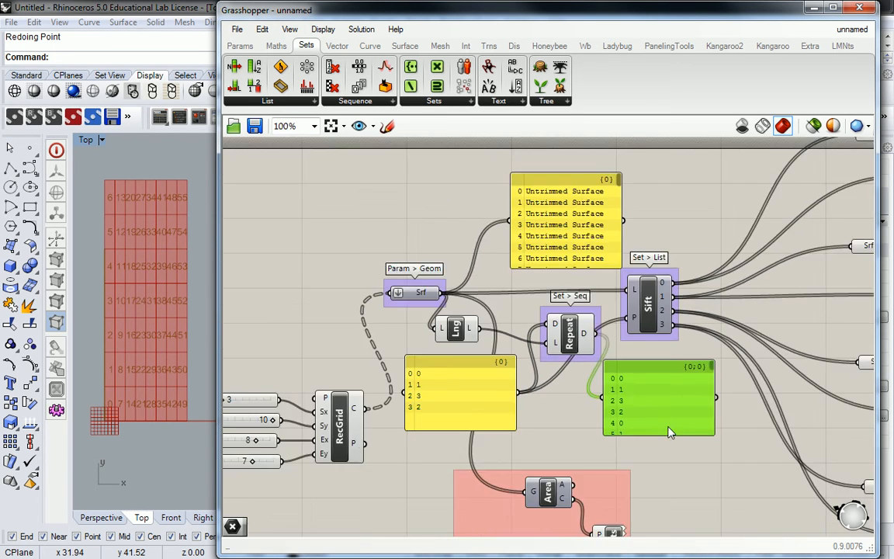
left_click_drag(670, 435, 676, 539)
- Move Sift farther from Repeat Data and tidy the positions of the repeated-data panel and the Repeat component
left_click_drag(648, 302, 765, 301)
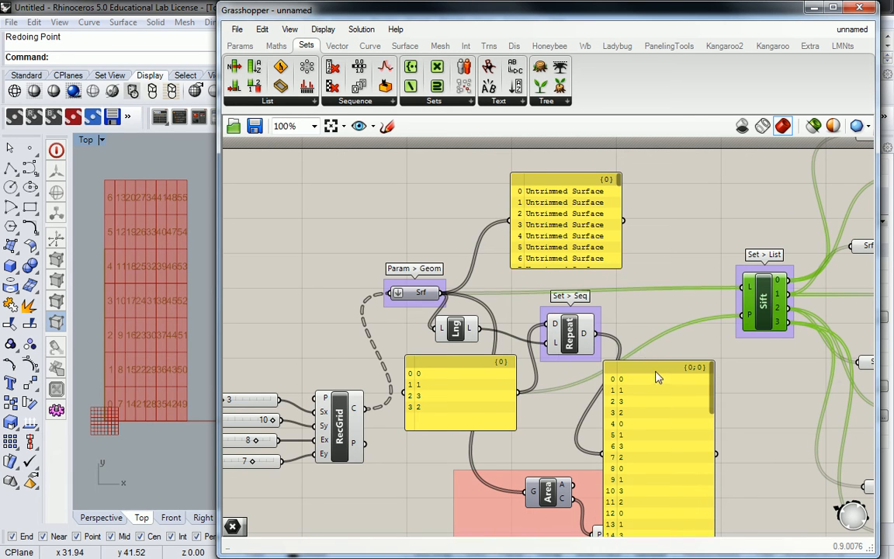
left_click_drag(659, 380, 709, 365)
right_click_drag(574, 290, 579, 254)
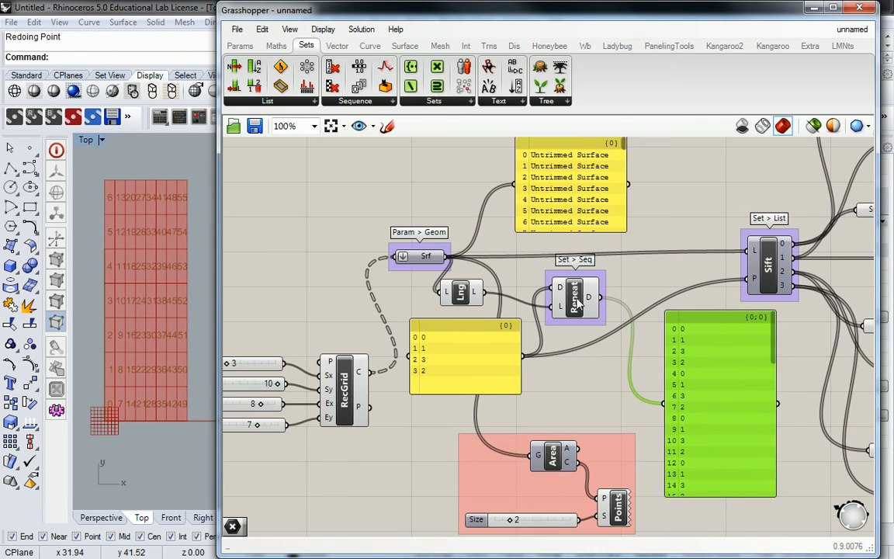
left_click(582, 299)
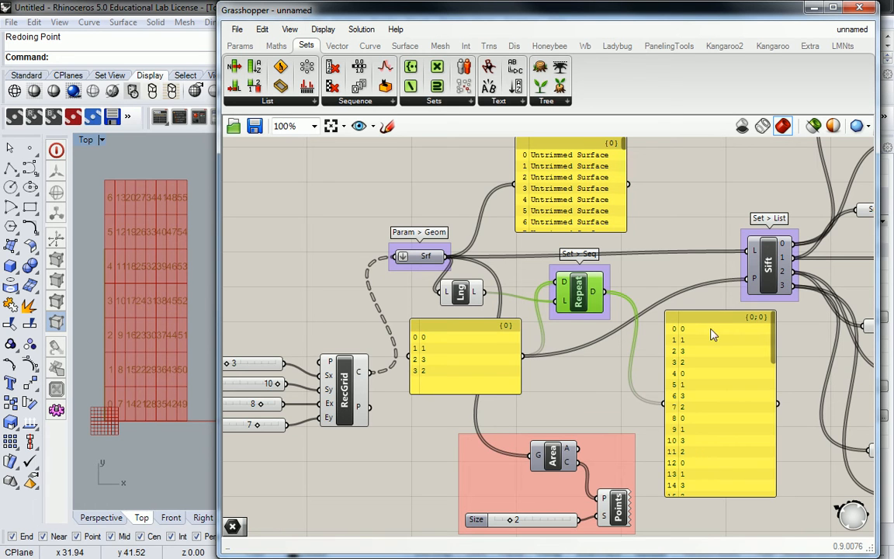
left_click(689, 335)
left_click(480, 357)
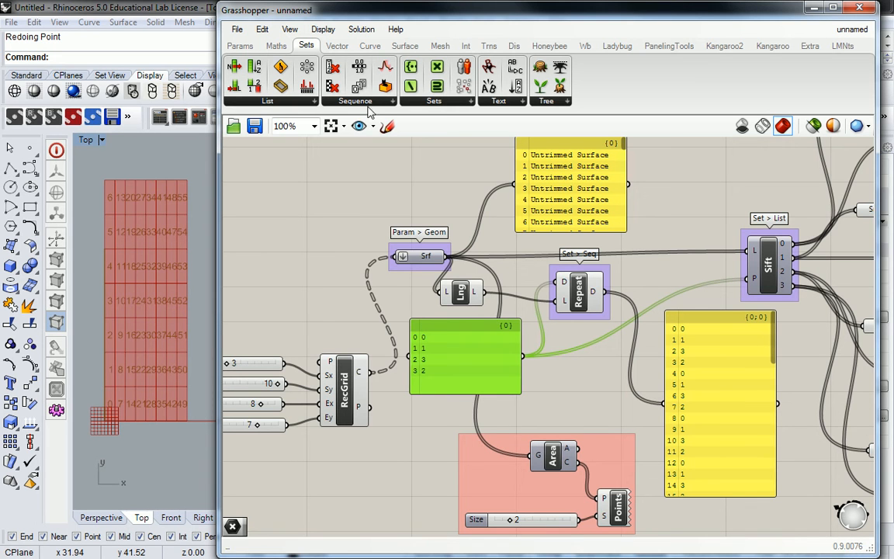
- Add a Jitter component between Repeat Data and Sift, and connect Repeat's Data output to Jitter's List input
left_click(334, 101)
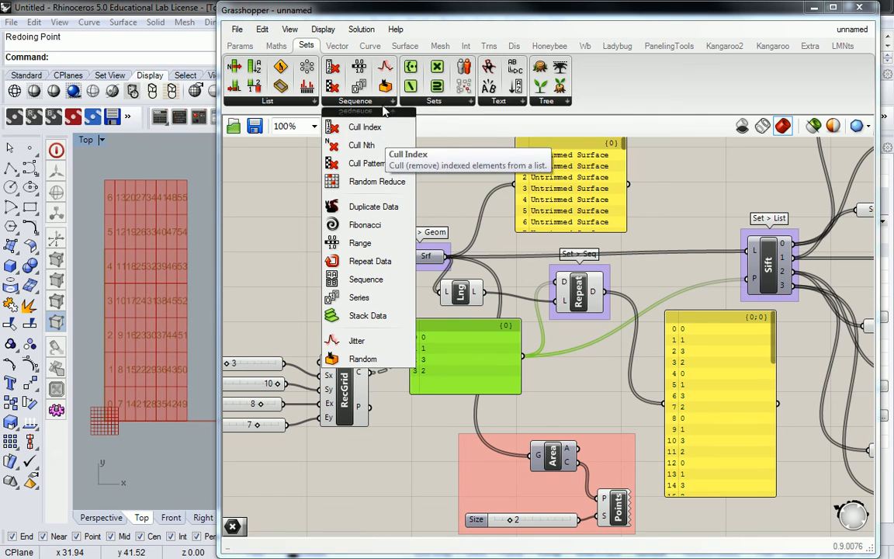
left_click_drag(358, 342, 665, 276)
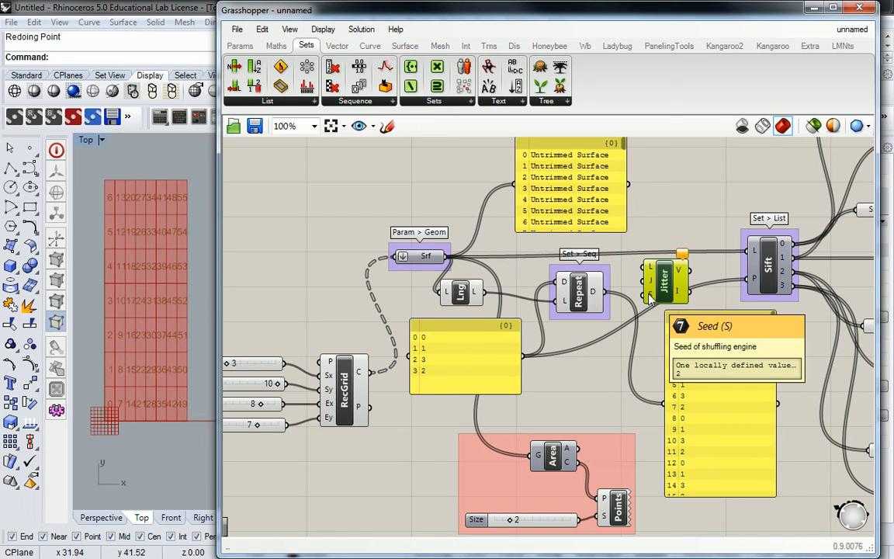
left_click_drag(576, 291, 577, 294)
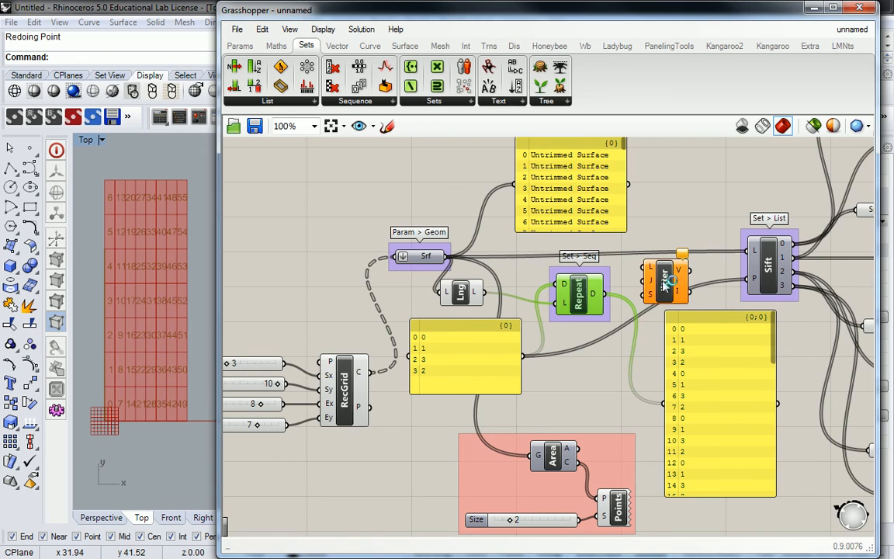
left_click_drag(664, 286, 660, 276)
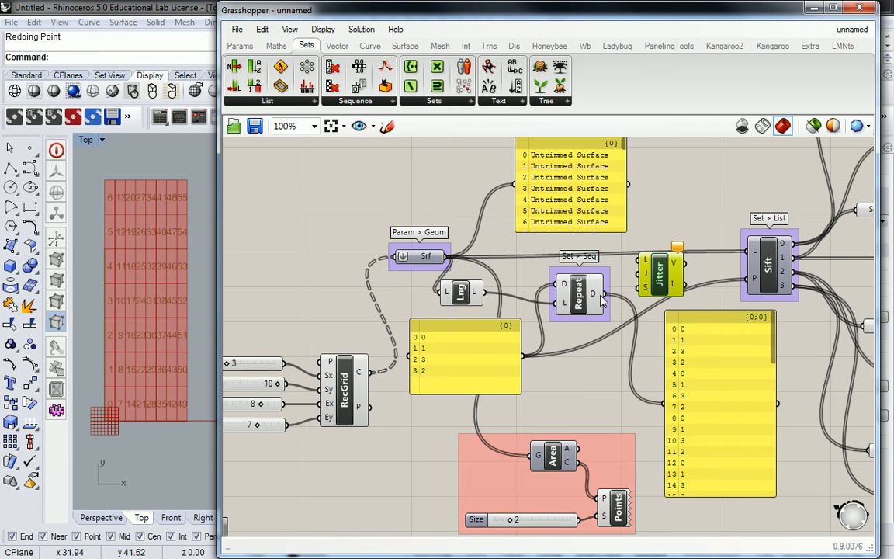
mouse_move(593, 298)
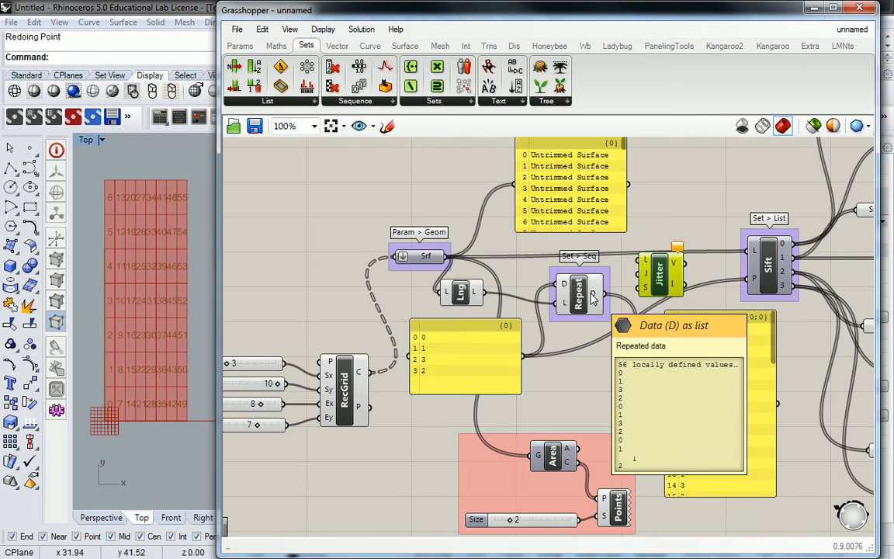
mouse_move(593, 297)
left_mouse_down()
mouse_move(638, 268)
mouse_move(669, 290)
left_mouse_up()
- Delete the repeated-data panel and shift Sift with its output parameters and panels farther from Jitter
left_click_drag(719, 320, 721, 337)
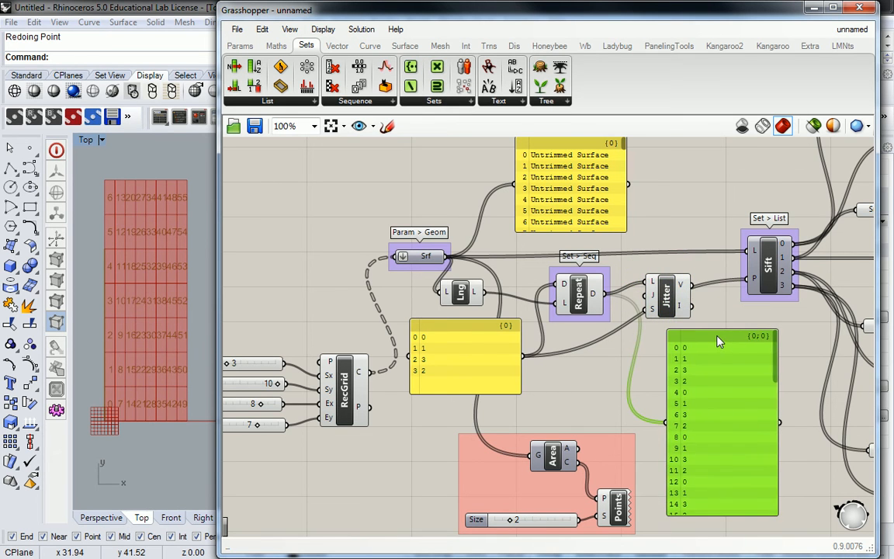
key("Delete")
scroll(621, 378, "down", 5)
right_click_drag(638, 321, 510, 319)
left_click_drag(703, 188, 541, 440)
left_click_drag(554, 304, 592, 278)
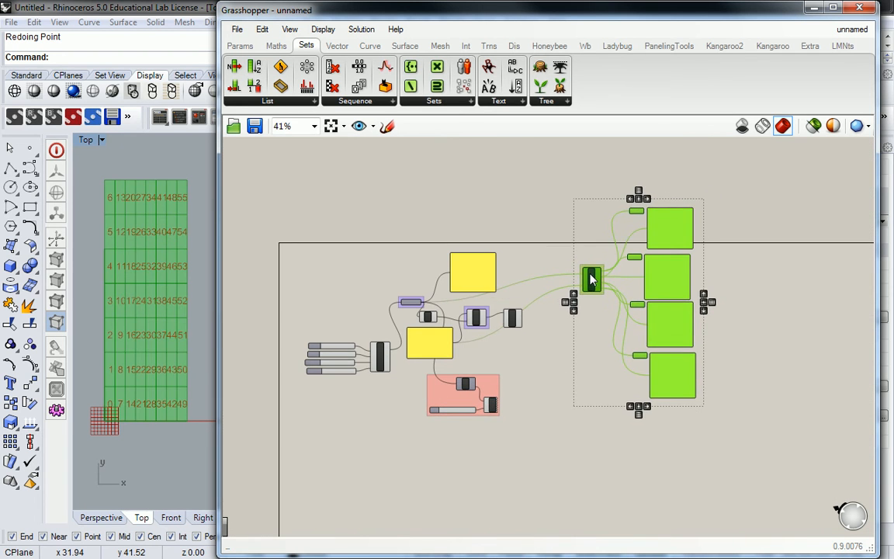
- Delete the group containing the Area component, the point list display and its size slider
right_click_drag(525, 278, 626, 278)
scroll(567, 302, "up", 3)
right_click_drag(559, 421, 534, 368)
left_click(610, 361)
left_click(472, 394)
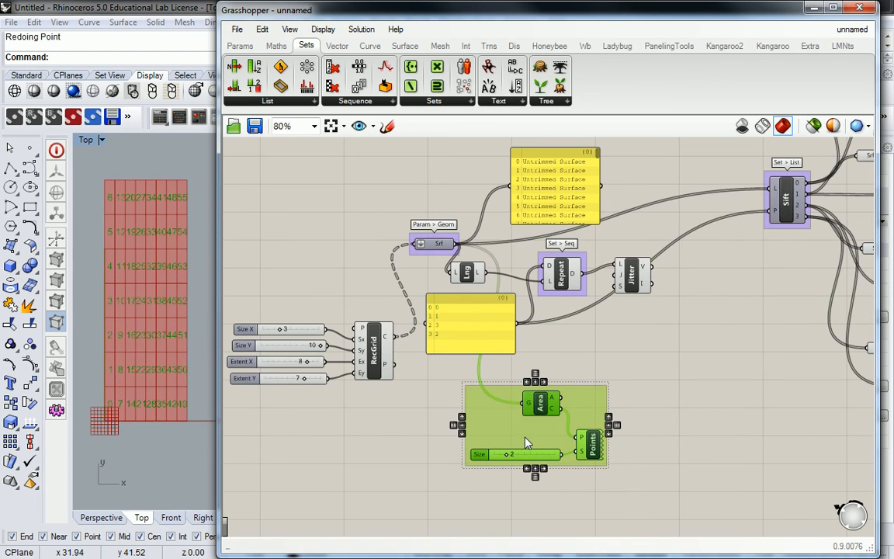
key("Delete")
- Shift Jitter slightly away from Repeat Data and move the surface list panel higher above the definition
scroll(561, 270, "up", 1)
left_click_drag(650, 277, 664, 289)
right_click_drag(615, 206, 655, 293)
left_click(600, 237)
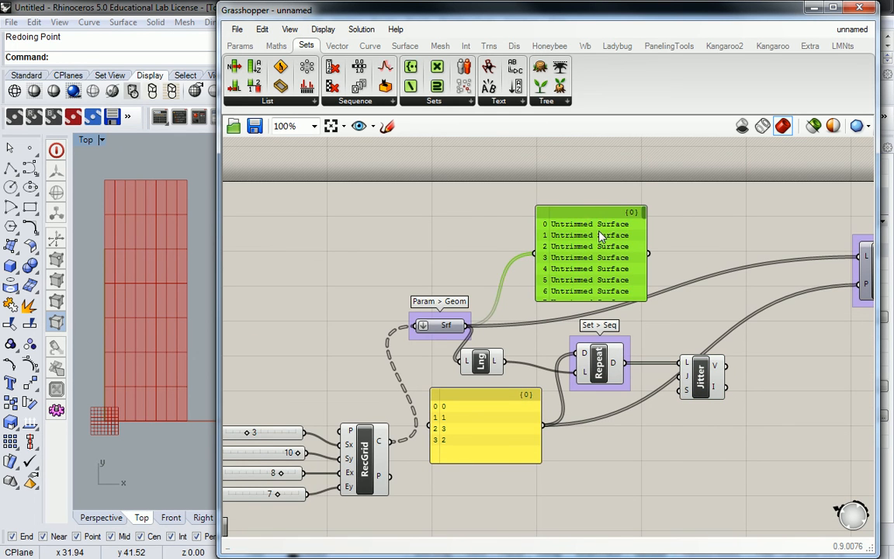
left_click_drag(598, 219, 599, 189)
right_click_drag(635, 298, 534, 284)
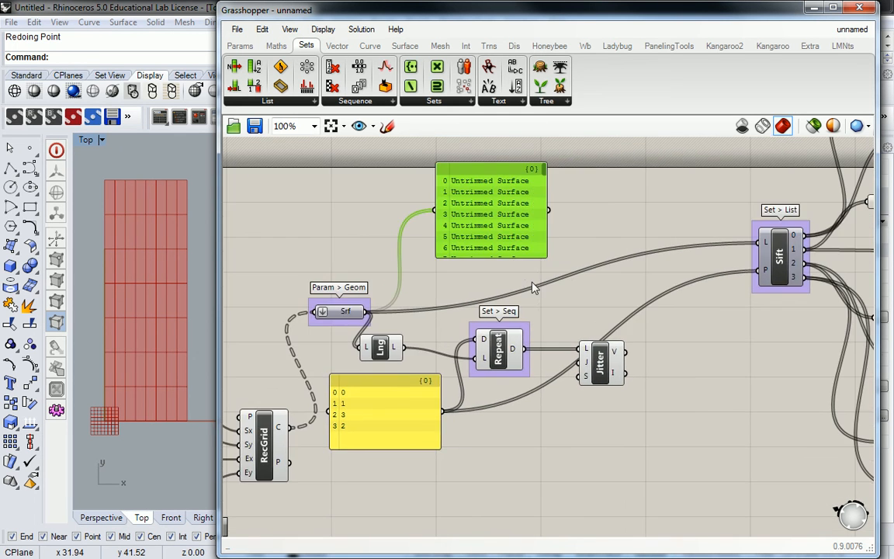
- Move List Length closer to Repeat Data and shift Jitter farther out to leave space for its inputs
scroll(532, 285, "down", 1)
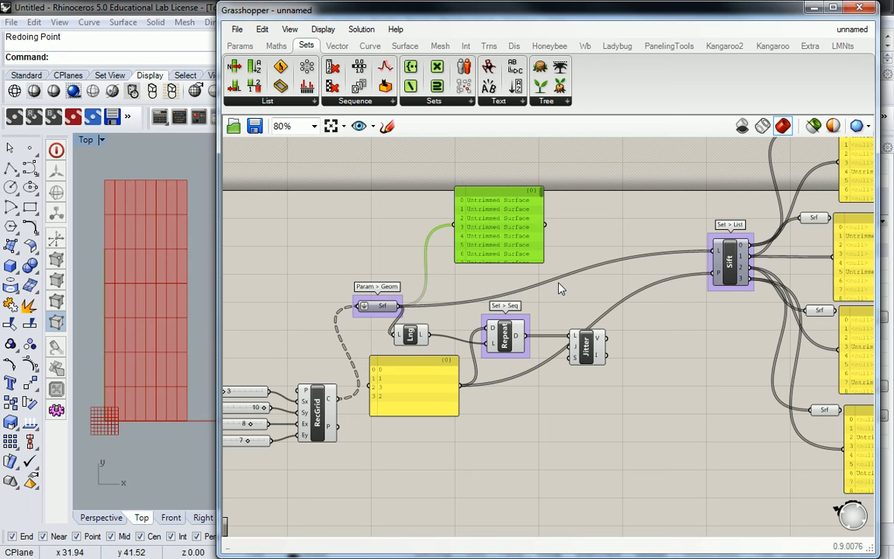
left_click(562, 289)
scroll(511, 315, "up", 2)
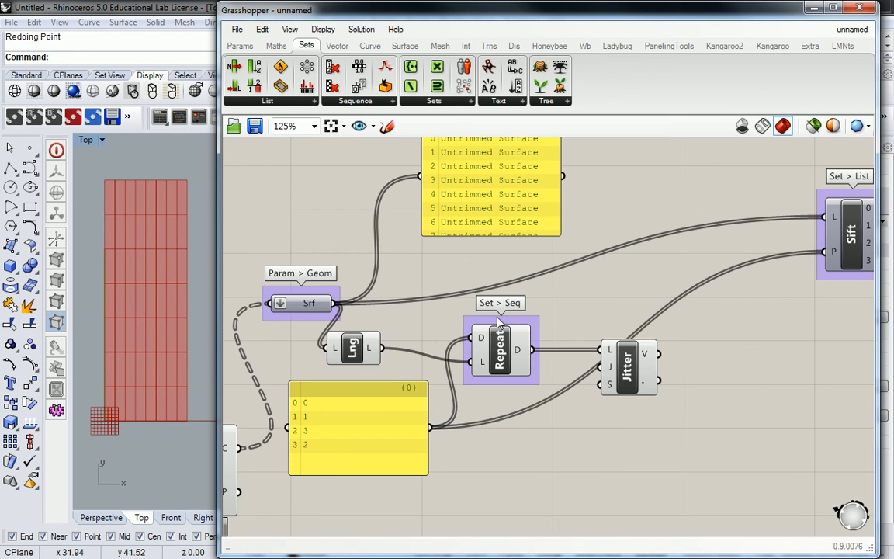
left_click_drag(355, 352, 403, 355)
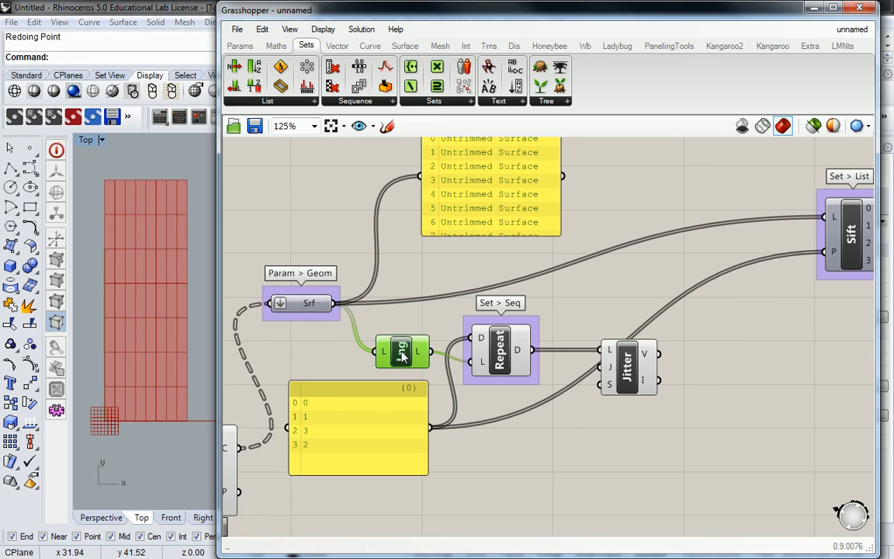
left_click(607, 304)
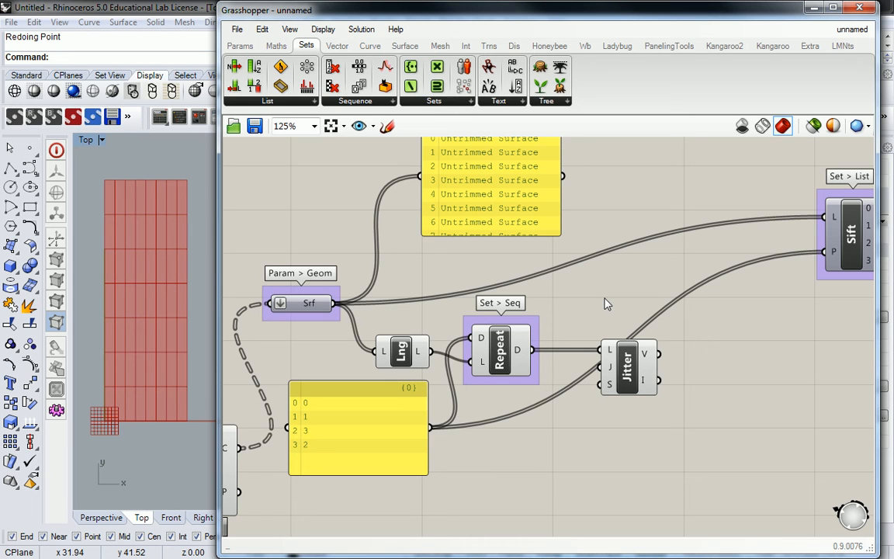
left_click_drag(631, 373, 690, 373)
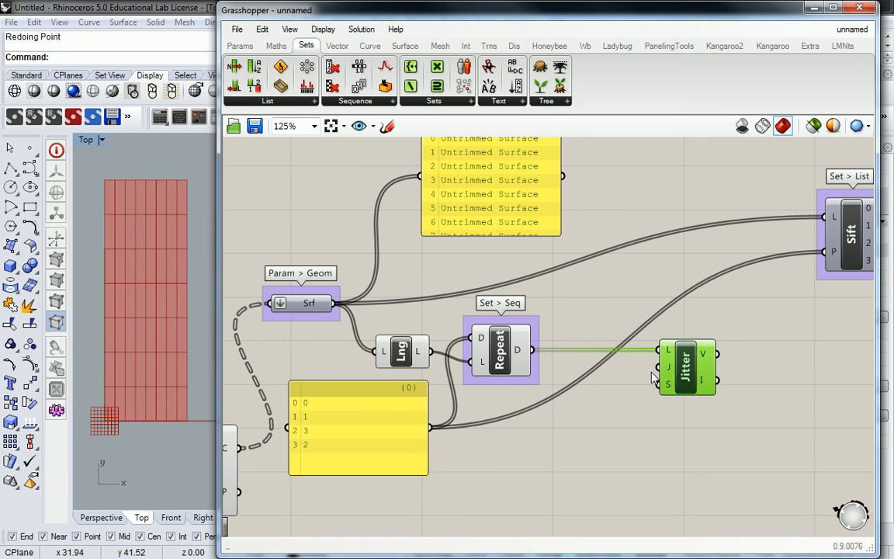
- Add a decimal number slider with a value of 0.0 and connect it to the Jitter component's J input
mouse_move(666, 371)
right_click_drag(559, 380, 592, 340)
double_click(635, 388)
type("0")
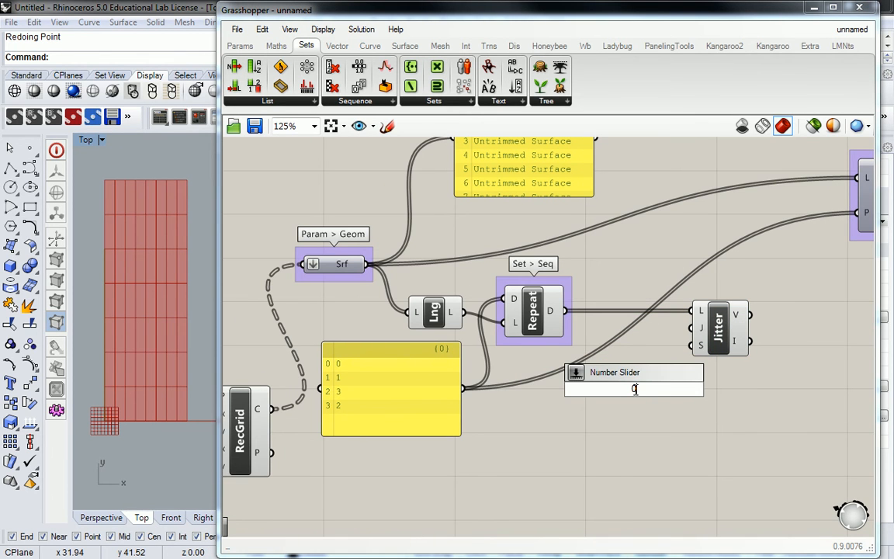
type("<10")
key("Return")
left_click_drag(700, 392, 693, 328)
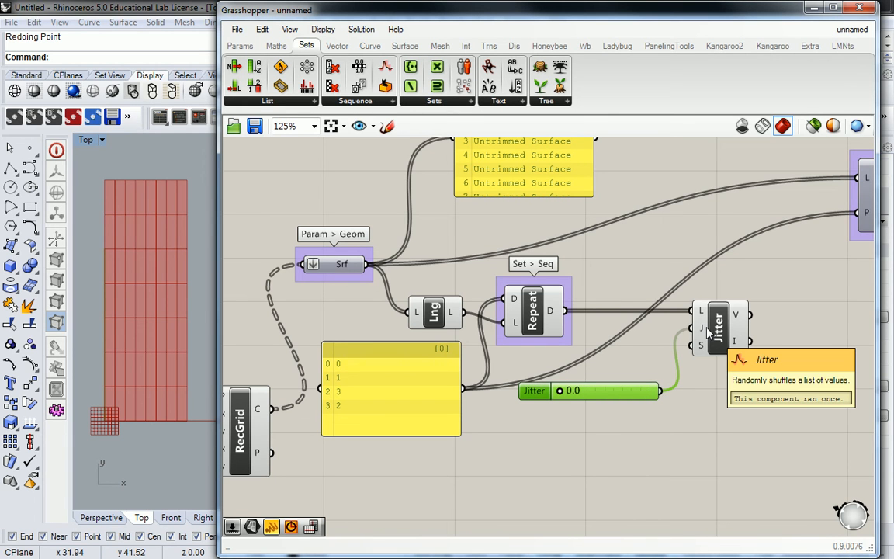
- Add a panel connected to the Jitter component's V output and enlarge it to show the list of shuffled values
left_click(240, 46)
left_click(419, 87)
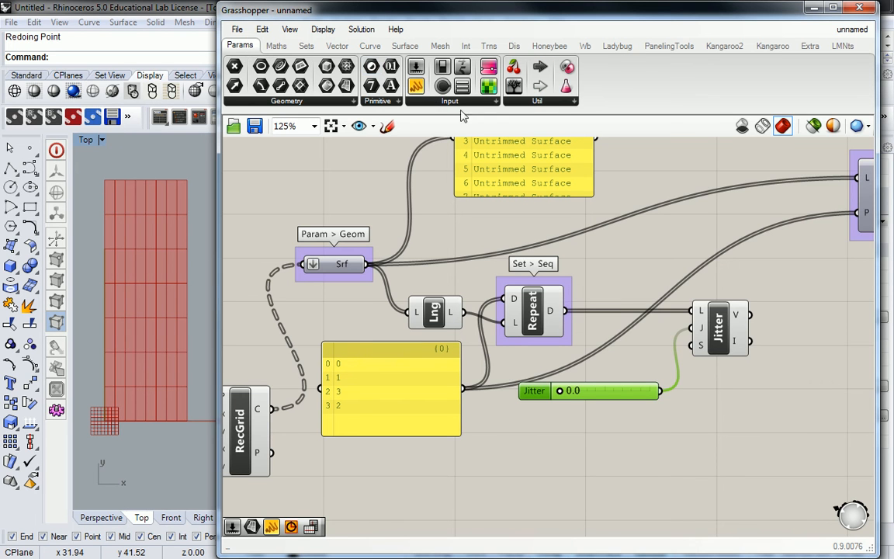
left_click(815, 331)
right_click_drag(815, 330, 659, 311)
left_click_drag(640, 312, 674, 302)
left_click_drag(593, 295, 661, 515)
right_click_drag(644, 371, 637, 339)
left_click_drag(664, 229, 664, 211)
- Set the Jitter slider to 0.6 to shuffle the repeated pattern
right_click_drag(490, 265, 578, 254)
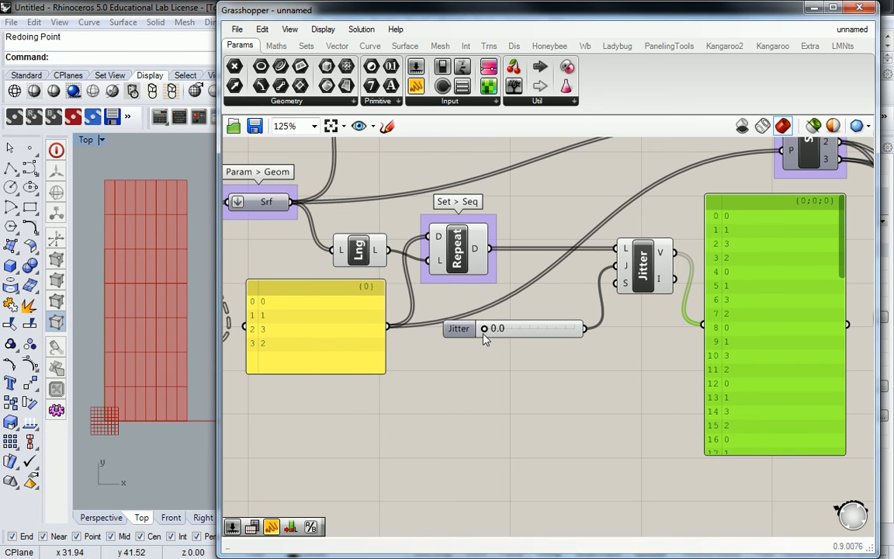
left_click_drag(487, 332, 537, 331)
- Move the shuffled-values panel farther from Jitter and connect Jitter's V output to Sift's P input in place of the original pattern
right_click_drag(636, 190, 528, 306)
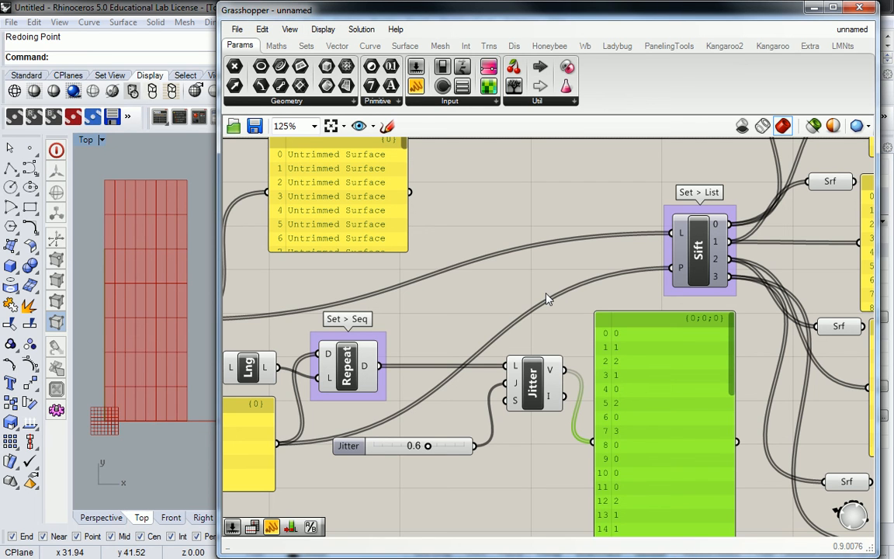
left_click_drag(656, 324, 722, 324)
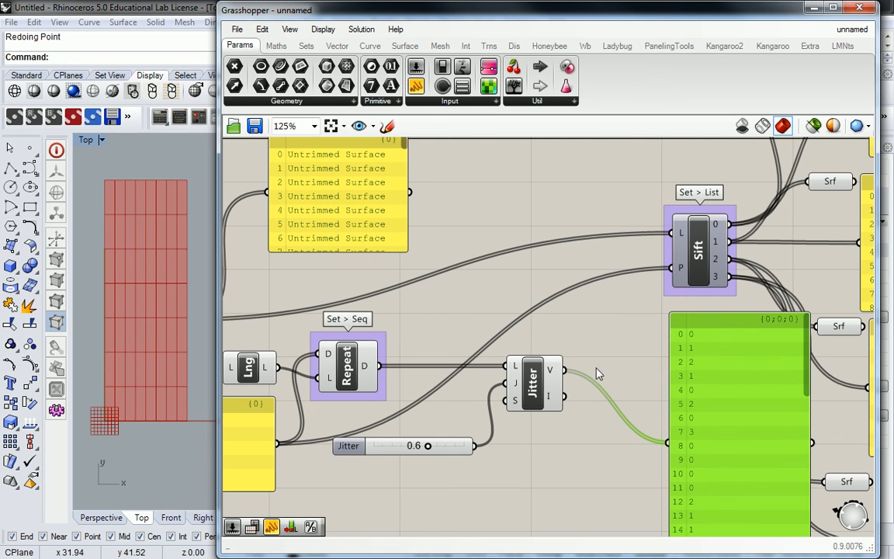
left_click_drag(565, 371, 665, 270)
- Select the surface parameter on Sift's output 1 to highlight its surfaces and set the Jitter slider to 0.8
right_click_drag(643, 336, 646, 310)
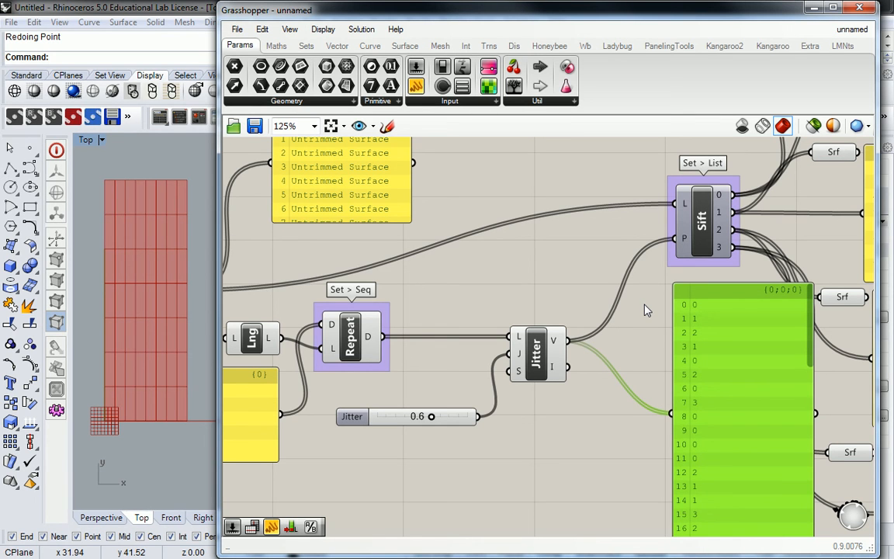
right_click_drag(588, 256, 477, 292)
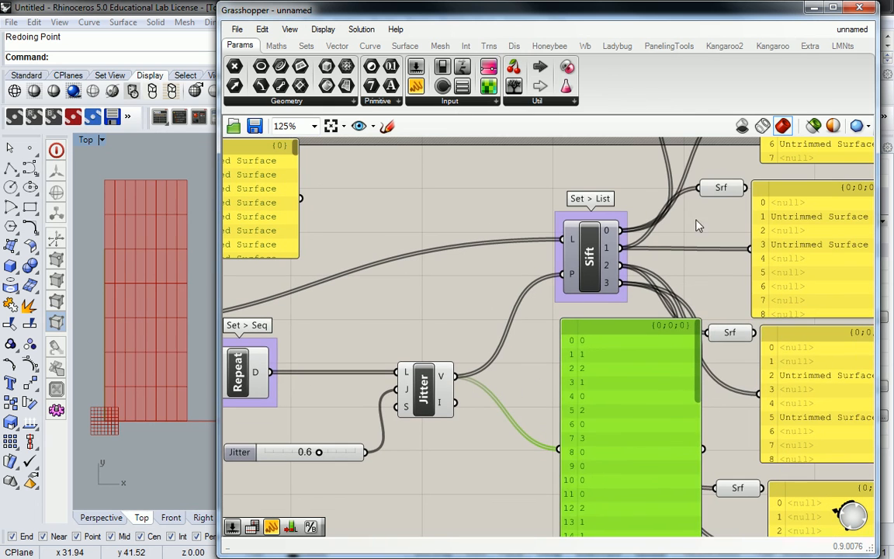
left_click(720, 188)
mouse_move(609, 243)
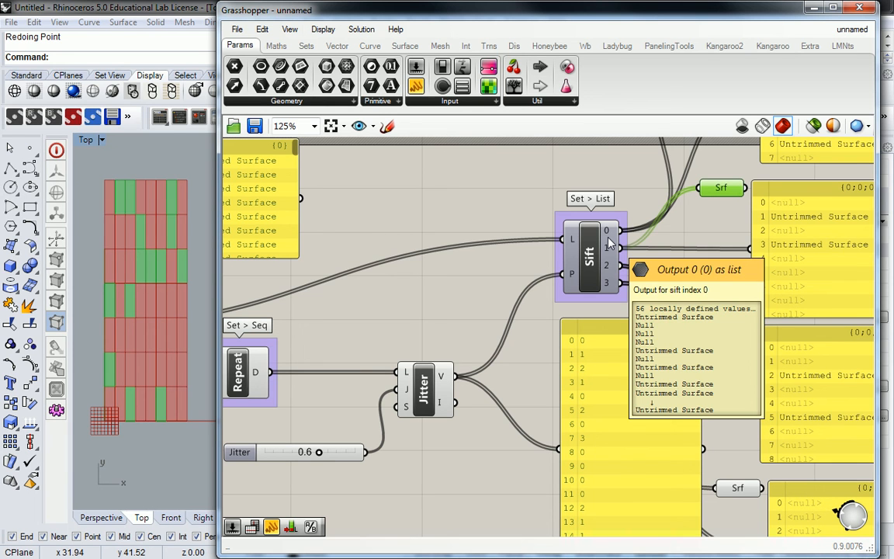
left_click_drag(319, 452, 336, 454)
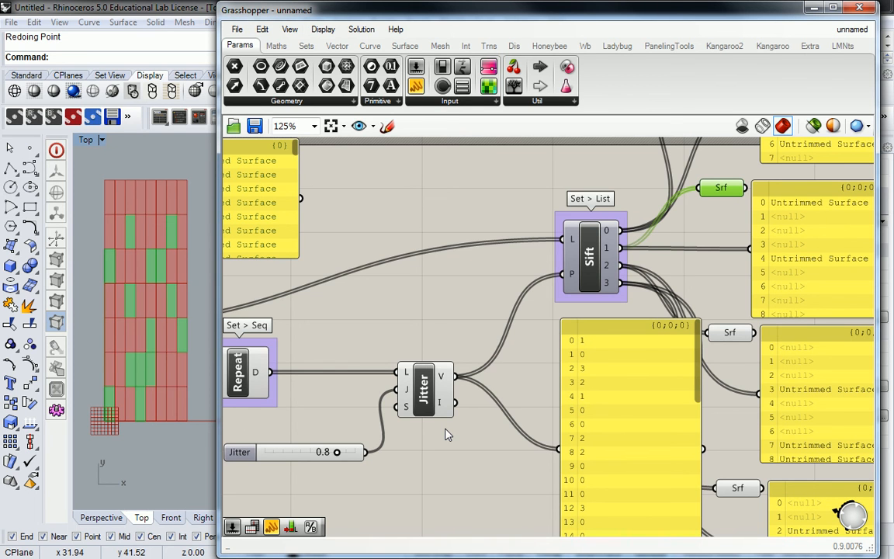
- Move the shuffled-values panel slightly closer to Jitter, beneath Sift, and select the Jitter slider
scroll(483, 382, "down", 3)
right_click_drag(475, 368, 614, 306)
left_click_drag(708, 314, 690, 316)
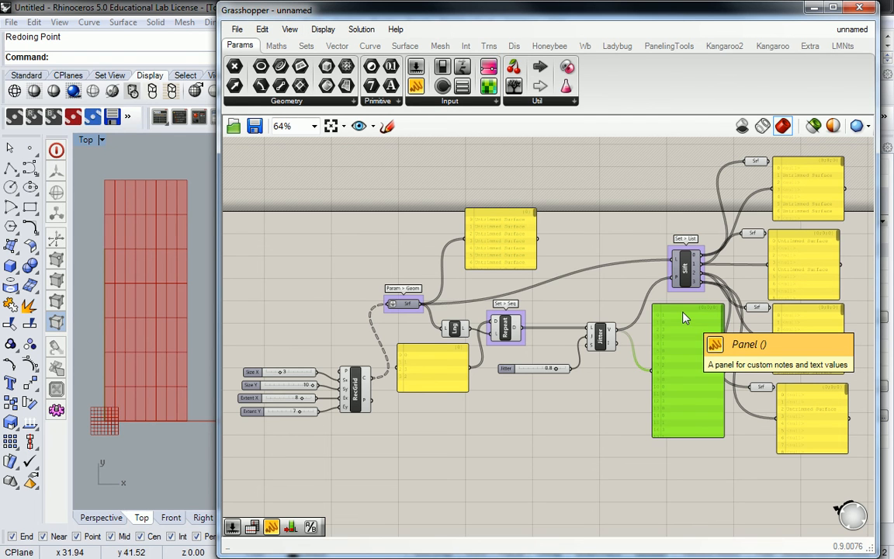
scroll(532, 389, "up", 5)
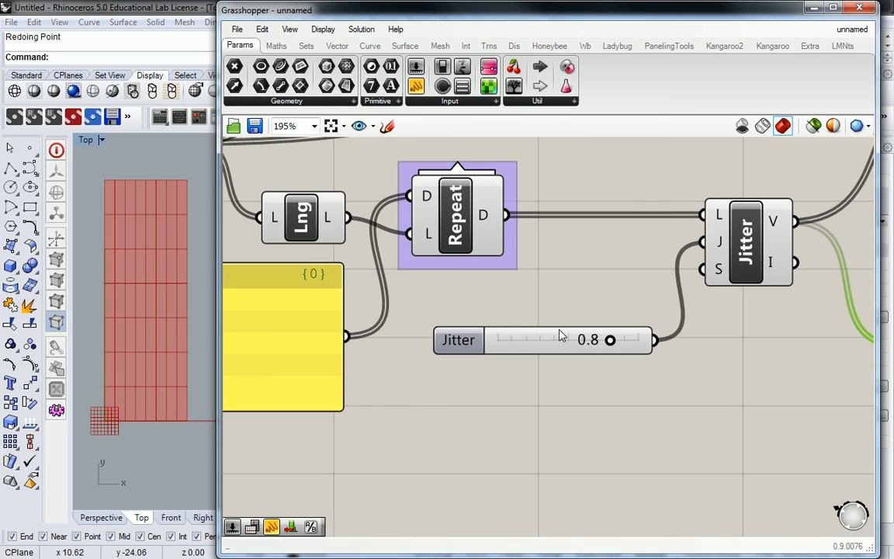
left_click(551, 334)
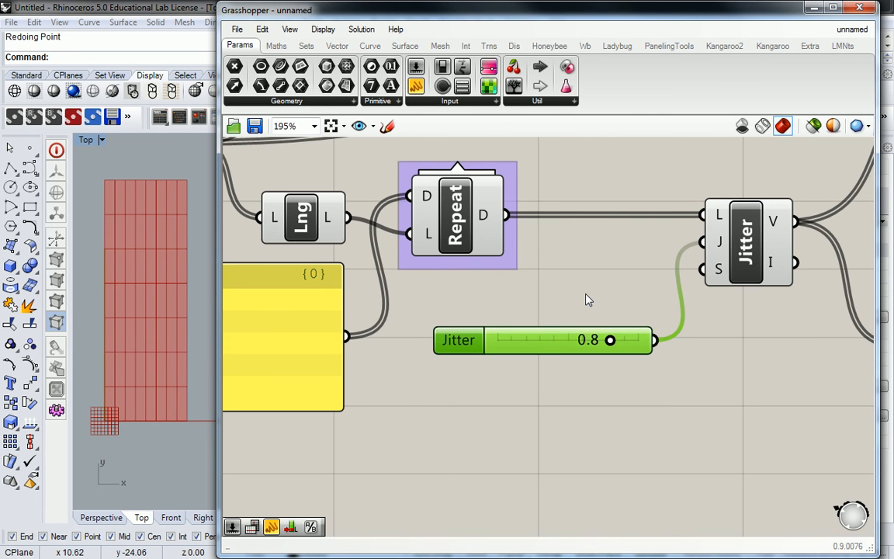